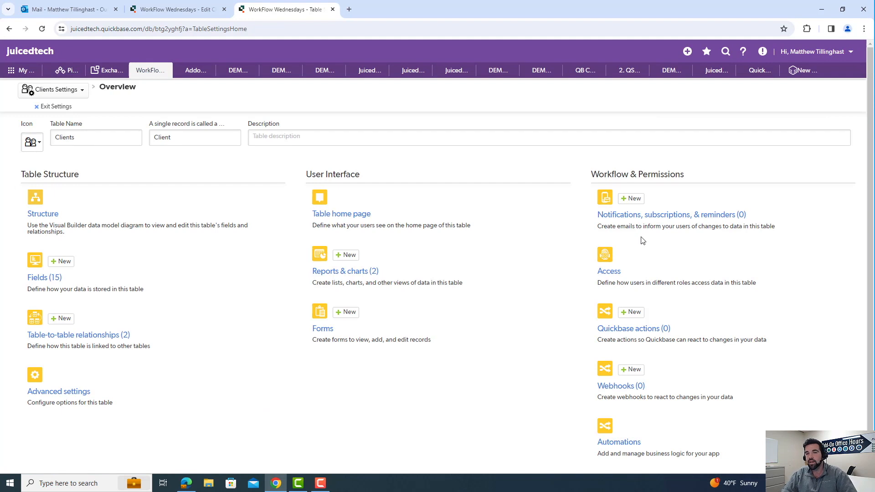
- Create a new email notification for the Clients table, using the Recipient permission type for users with access
{"action": "left_click", "coordinate": [686, 221]}
{"action": "left_click", "coordinate": [851, 95]}
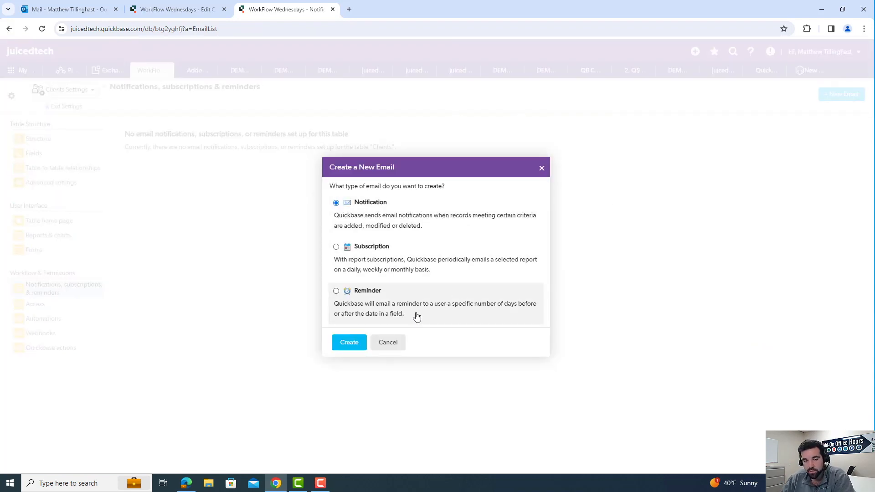
{"action": "left_click", "coordinate": [354, 344]}
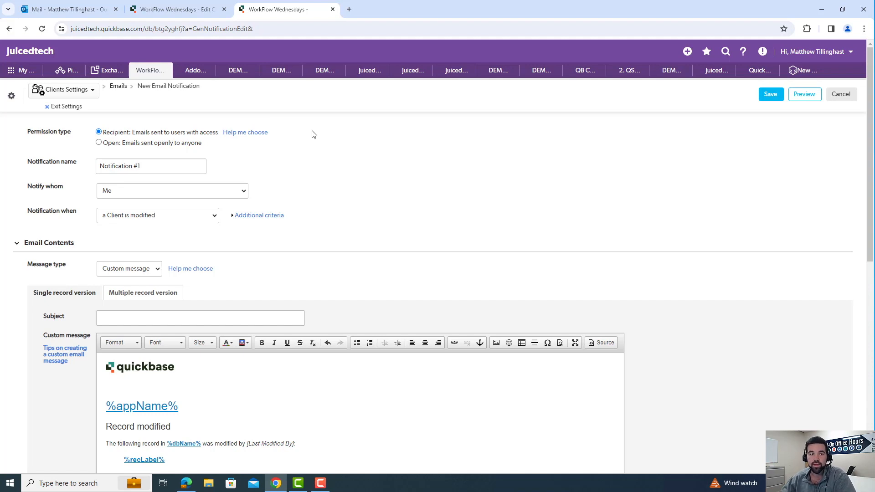
{"action": "left_click", "coordinate": [99, 142]}
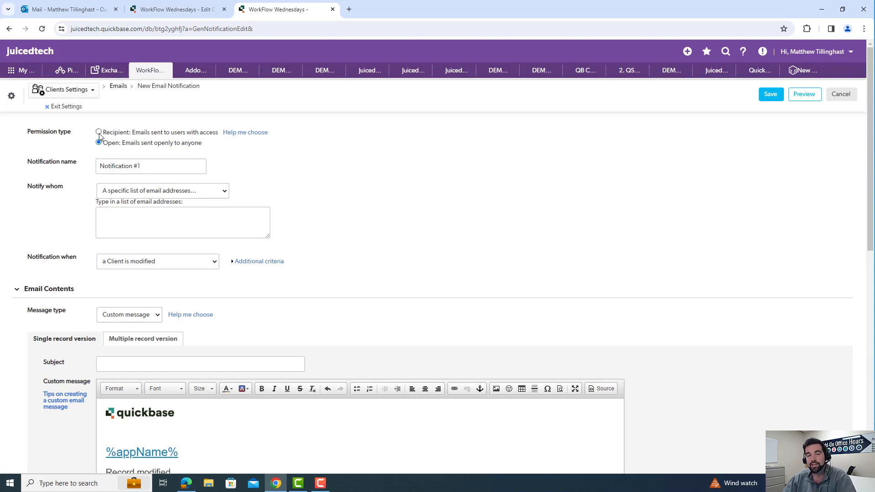
{"action": "left_click", "coordinate": [99, 132]}
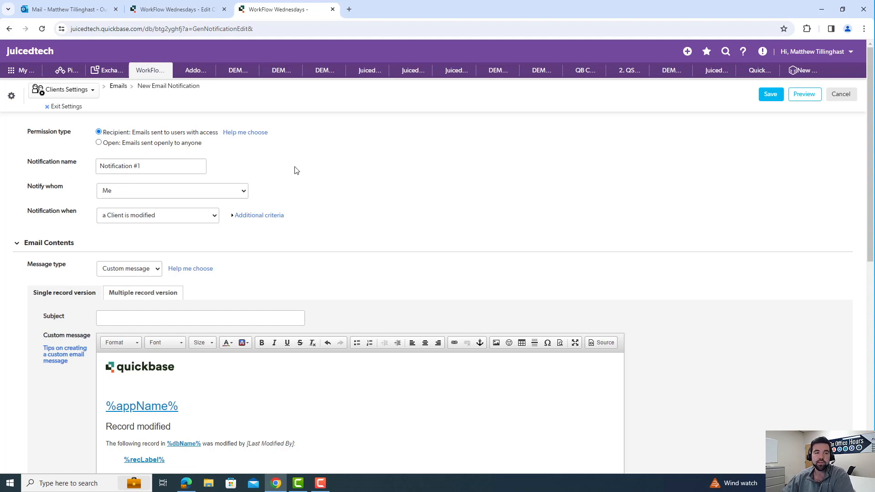
- Set the notification to go to a specific list of users and enter the two recipients' e-mail addresses on separate lines
{"action": "left_click", "coordinate": [243, 194]}
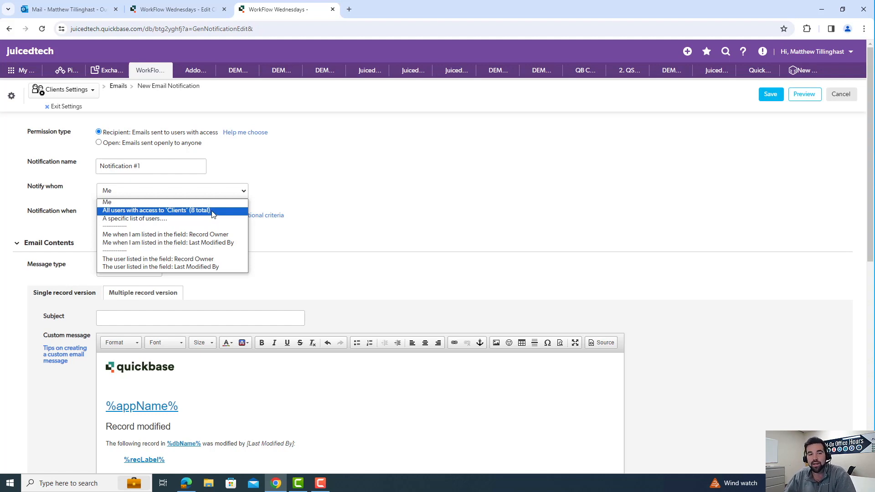
{"action": "left_click", "coordinate": [177, 219]}
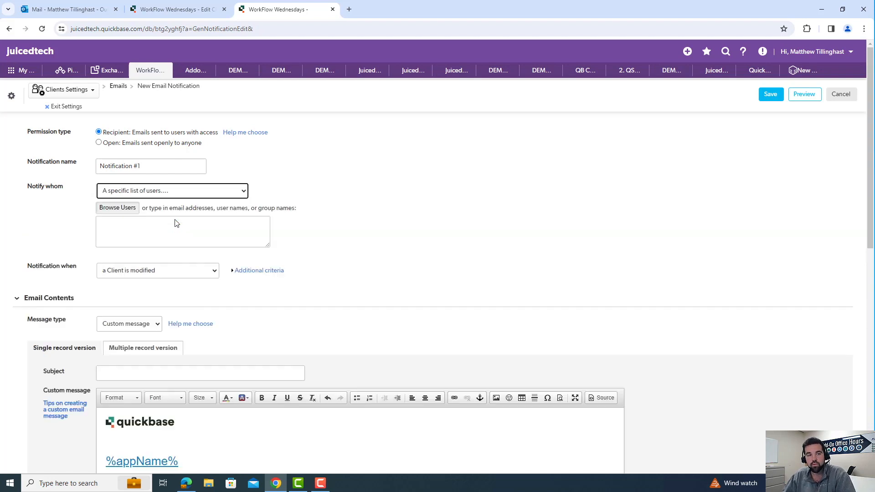
{"action": "left_click", "coordinate": [178, 224]}
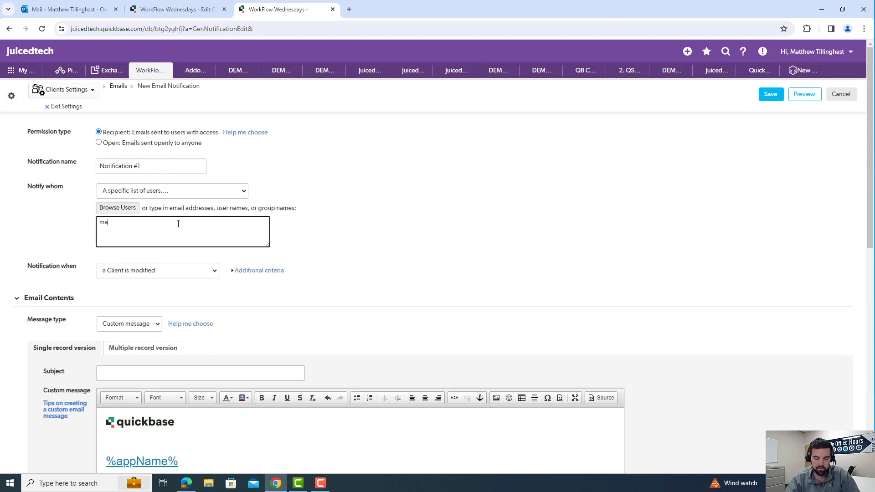
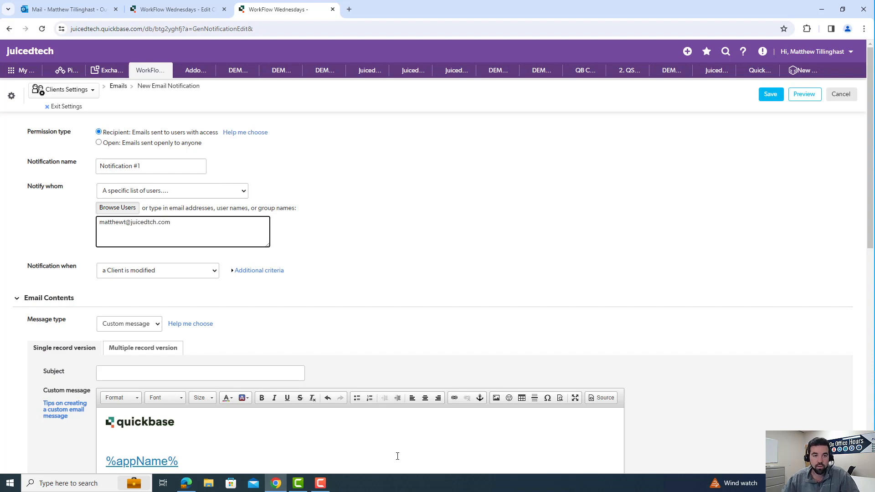
{"action": "left_click", "coordinate": [152, 222]}
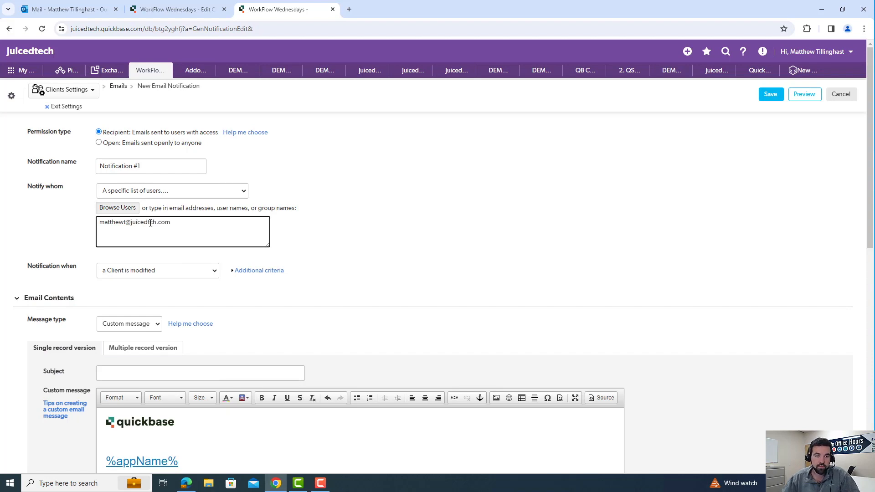
{"action": "type", "text": "e"}
{"action": "left_click", "coordinate": [221, 225]}
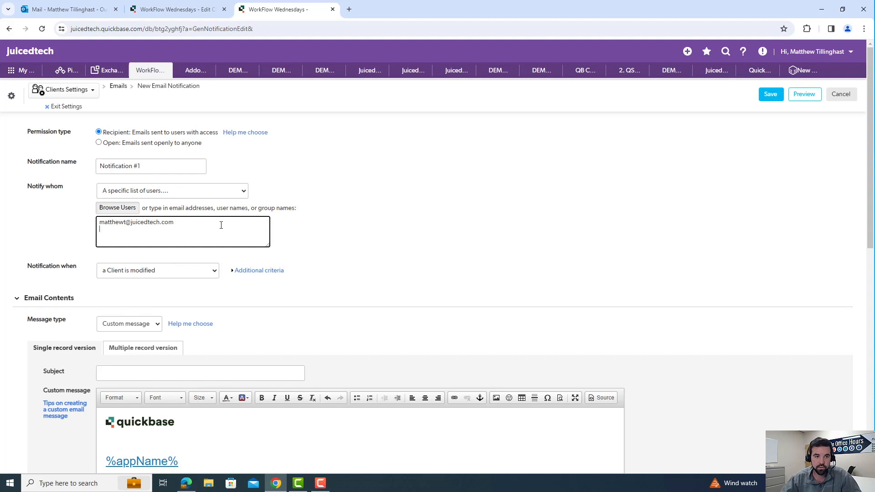
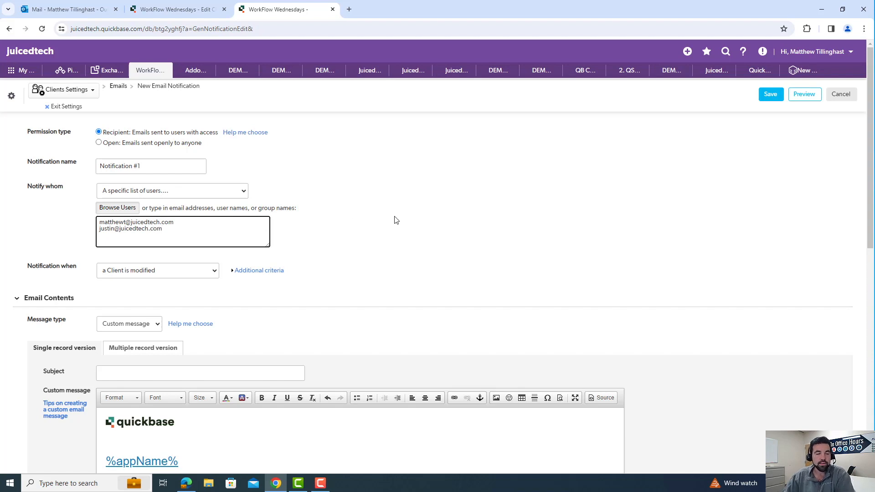
{"action": "left_click", "coordinate": [236, 194]}
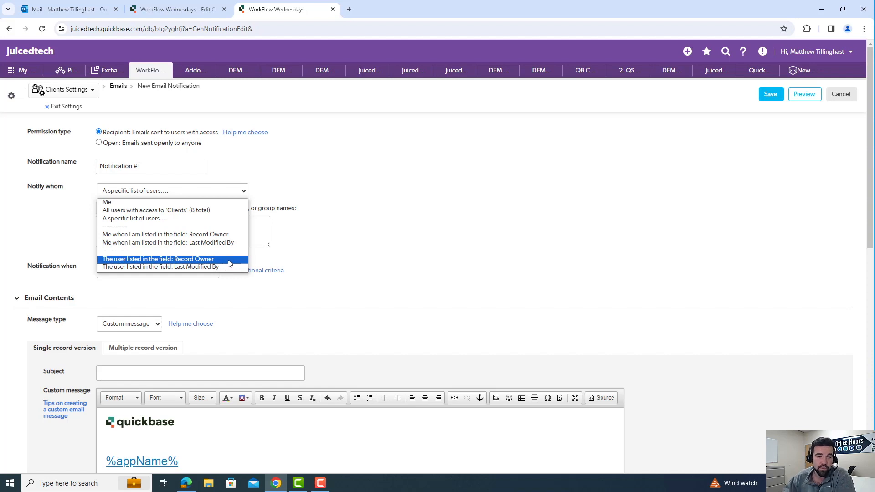
{"action": "left_click", "coordinate": [351, 250]}
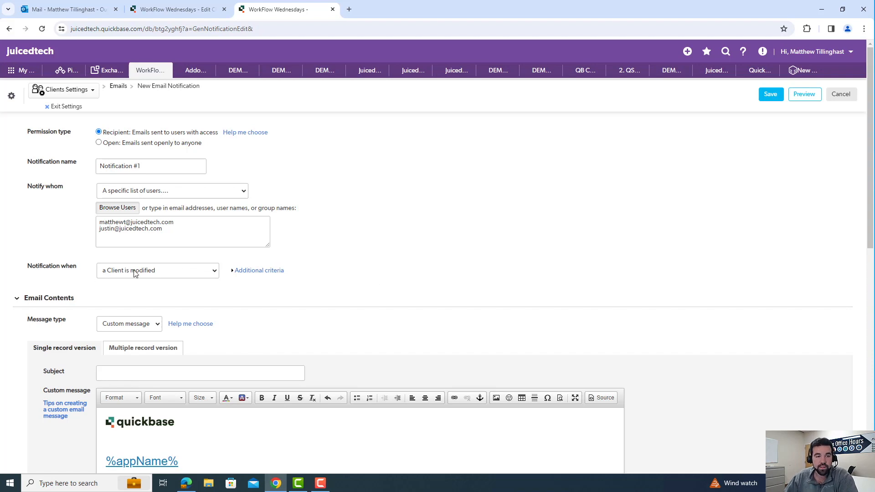
- Trigger the notification when a Client is modified, with additional criteria limiting it to changes in the Email field
{"action": "left_click", "coordinate": [211, 275]}
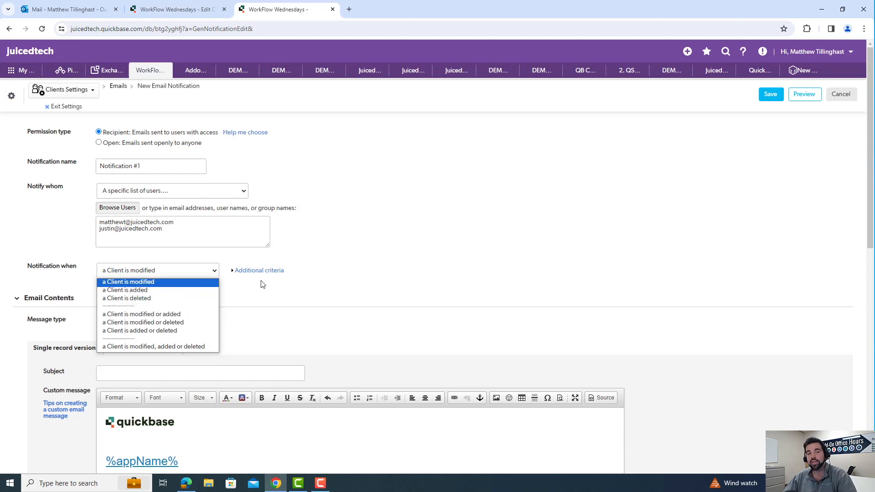
{"action": "left_click", "coordinate": [269, 271]}
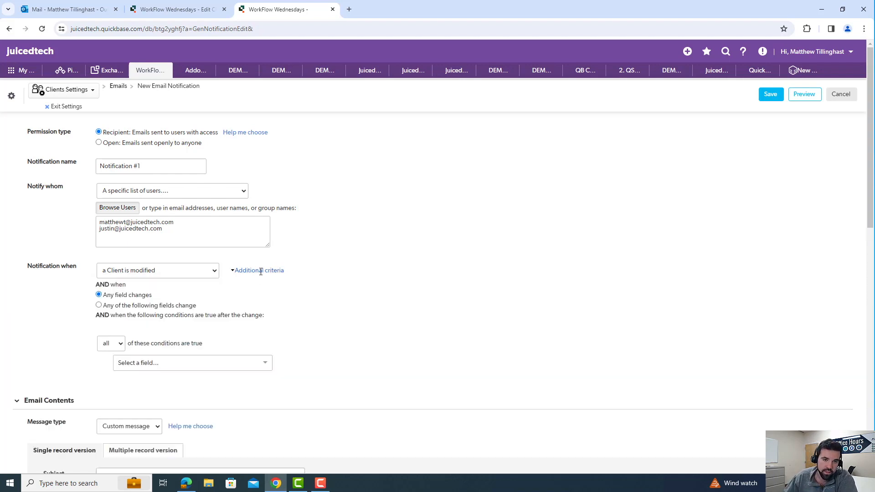
{"action": "scroll", "coordinate": [307, 275], "scroll_direction": "down", "scroll_amount": 1}
{"action": "scroll", "coordinate": [307, 275], "scroll_direction": "down", "scroll_amount": 1}
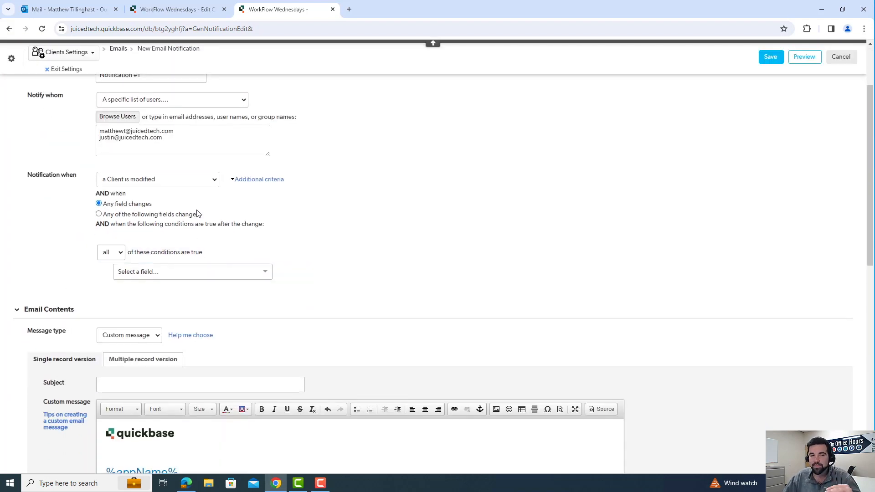
{"action": "left_click", "coordinate": [100, 214]}
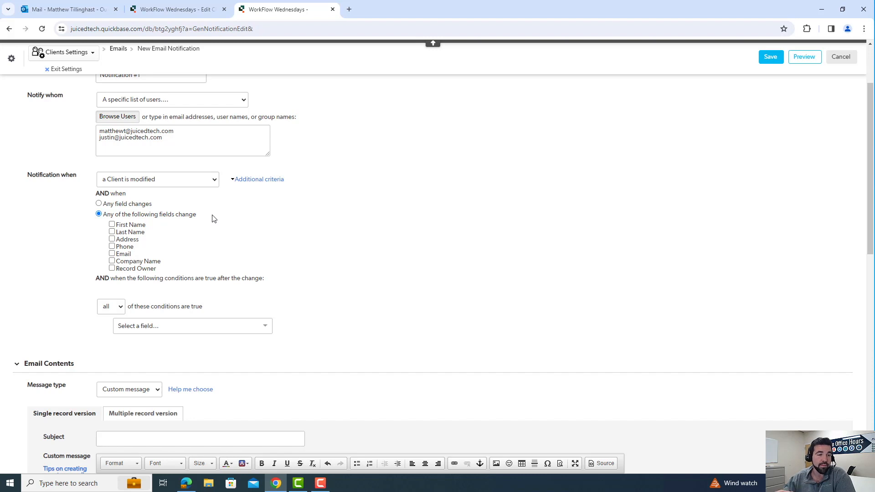
{"action": "left_click", "coordinate": [111, 254]}
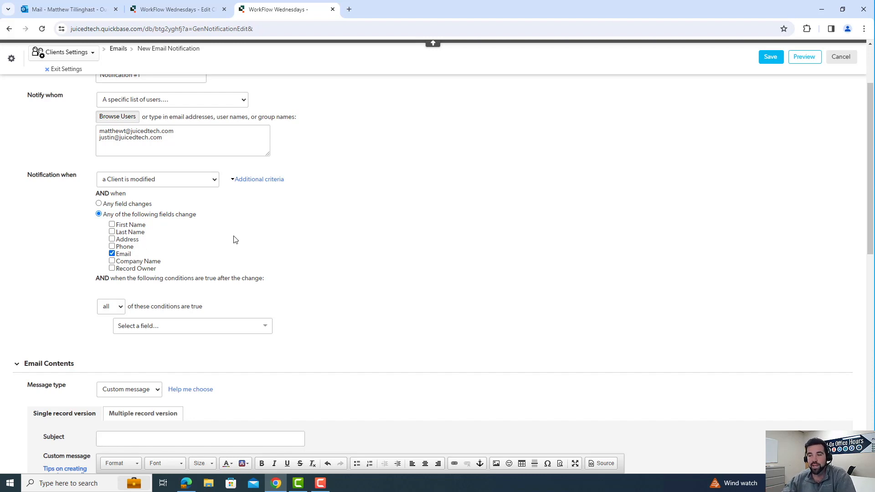
- Add a condition that Company Name is not equal to a blank value
{"action": "left_click", "coordinate": [242, 326]}
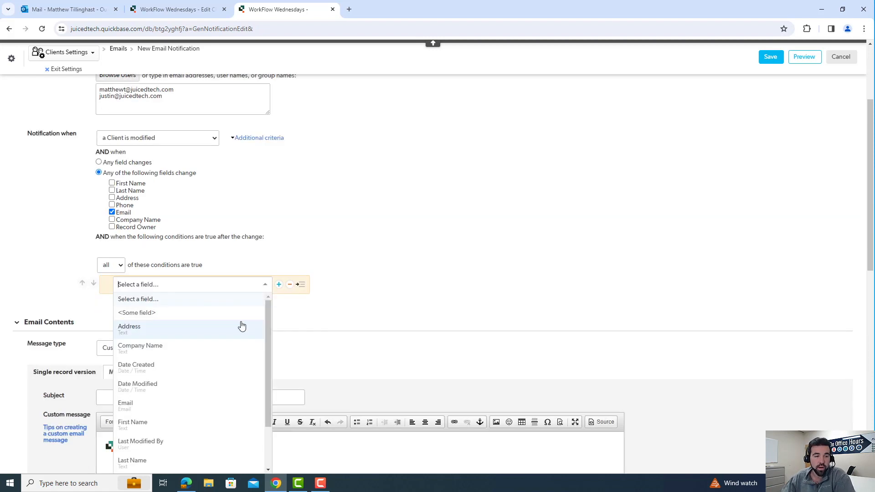
{"action": "left_click", "coordinate": [163, 347]}
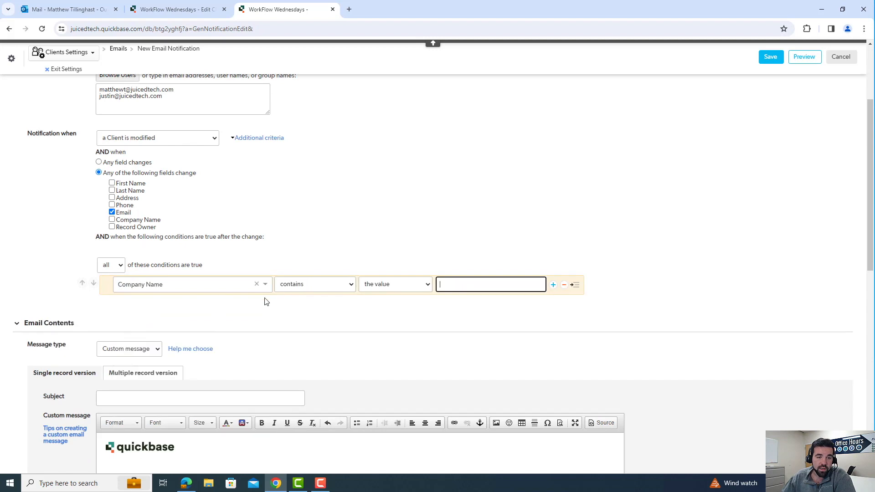
{"action": "left_click", "coordinate": [318, 285]}
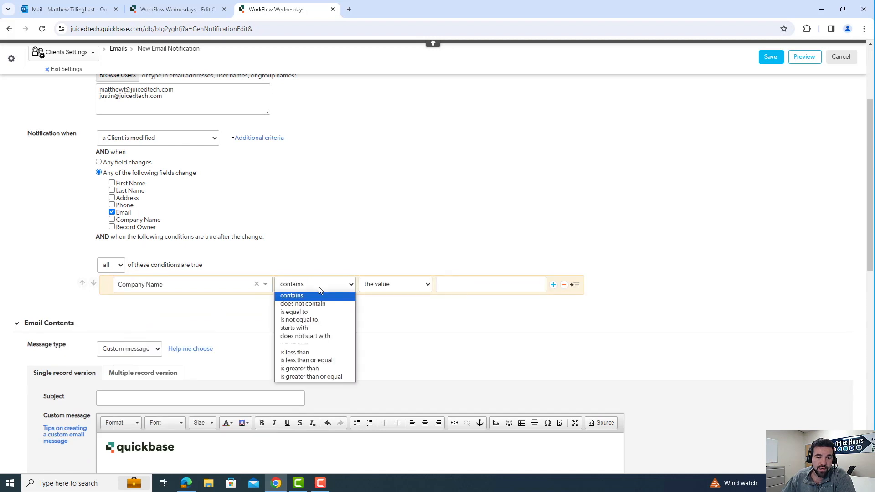
{"action": "left_click", "coordinate": [320, 321]}
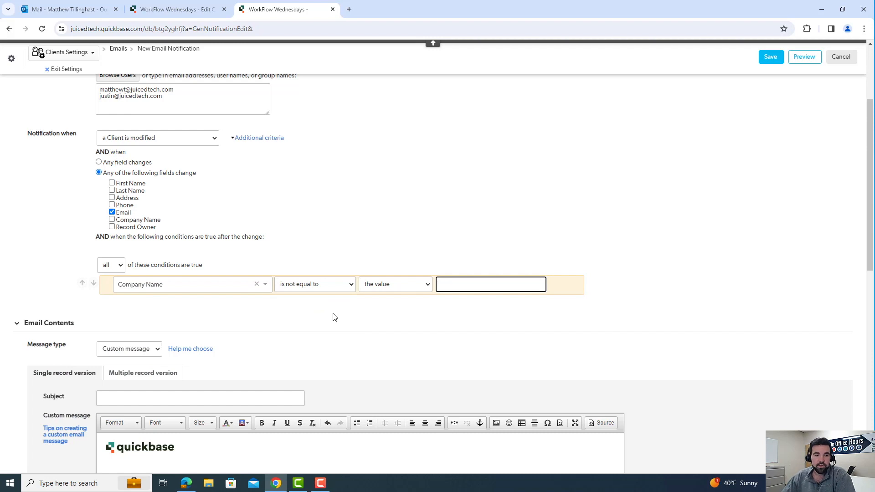
- Insert the First Name field marker after [Last Modified By]: in the custom message, separated by a space
{"action": "scroll", "coordinate": [354, 324], "scroll_direction": "down", "scroll_amount": 3}
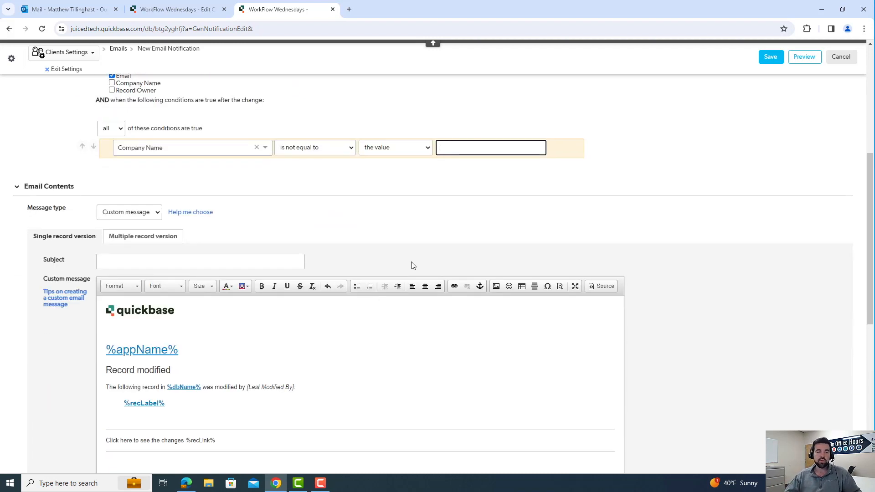
{"action": "scroll", "coordinate": [403, 265], "scroll_direction": "down", "scroll_amount": 2}
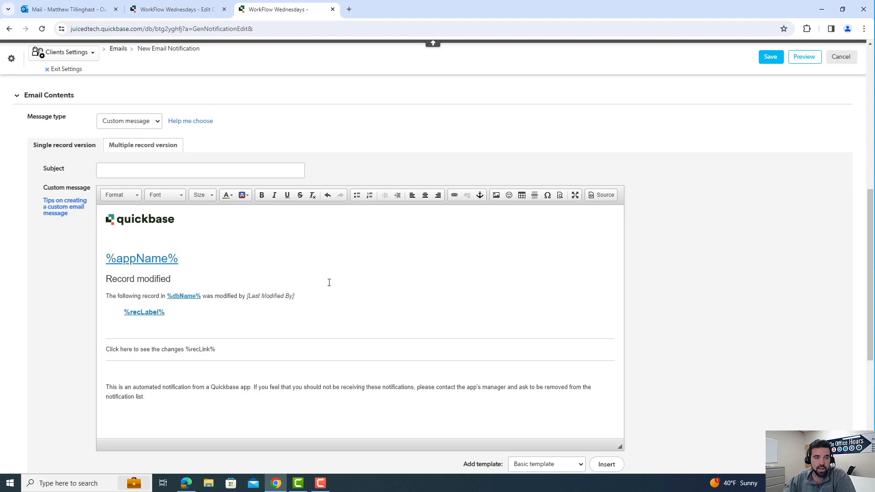
{"action": "left_click", "coordinate": [299, 296]}
{"action": "left_click", "coordinate": [693, 194]}
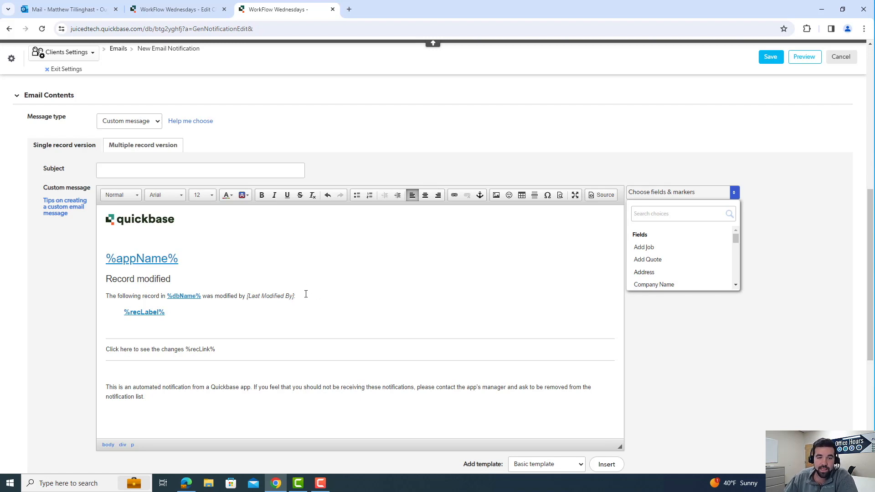
{"action": "scroll", "coordinate": [679, 256], "scroll_direction": "down", "scroll_amount": 1}
{"action": "scroll", "coordinate": [633, 279], "scroll_direction": "down", "scroll_amount": 1}
{"action": "left_click", "coordinate": [665, 245]}
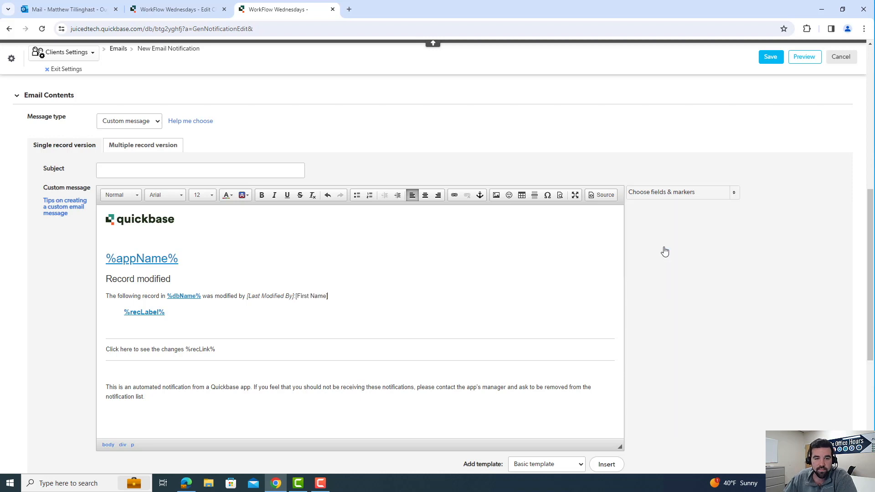
{"action": "left_click", "coordinate": [295, 297]}
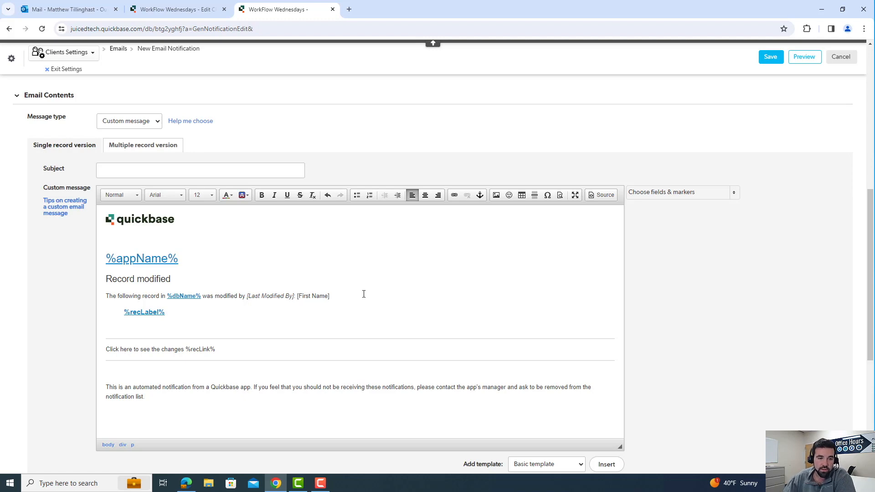
- Review the message format and advanced options, then save the new email notification
{"action": "scroll", "coordinate": [397, 298], "scroll_direction": "down", "scroll_amount": 3}
{"action": "scroll", "coordinate": [402, 310], "scroll_direction": "down", "scroll_amount": 3}
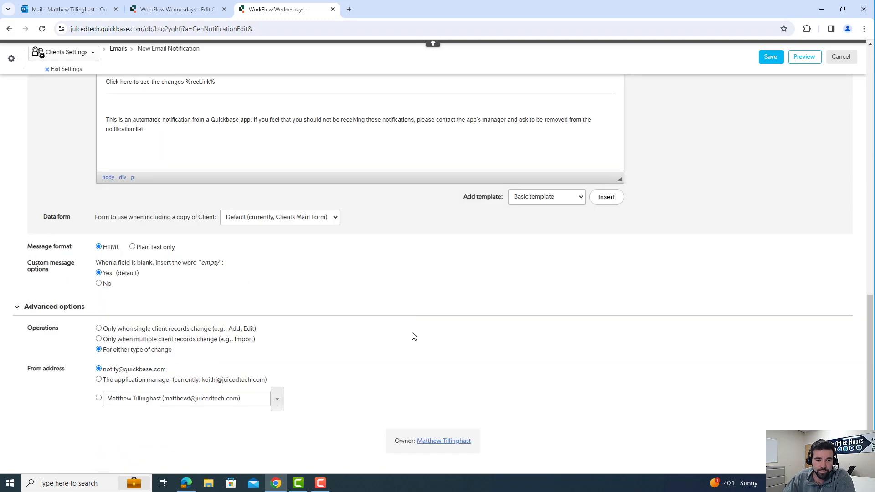
{"action": "scroll", "coordinate": [432, 324], "scroll_direction": "up", "scroll_amount": 10}
{"action": "scroll", "coordinate": [451, 314], "scroll_direction": "up", "scroll_amount": 3}
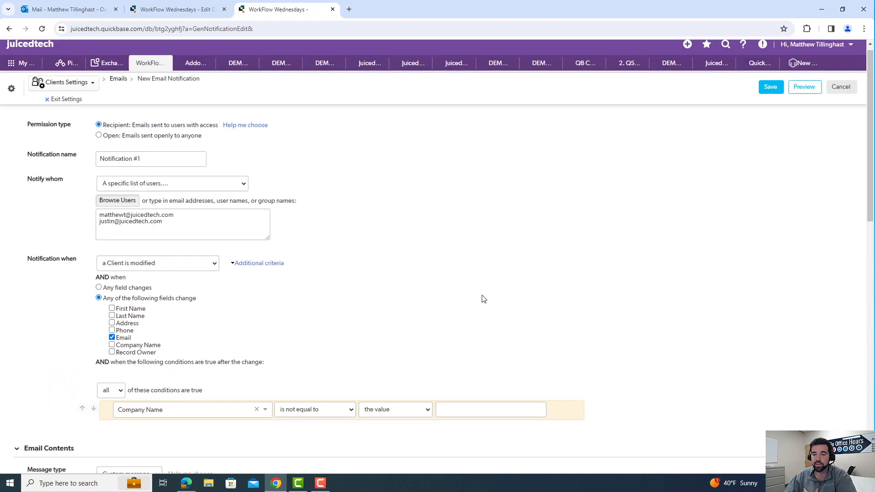
{"action": "left_click", "coordinate": [773, 101]}
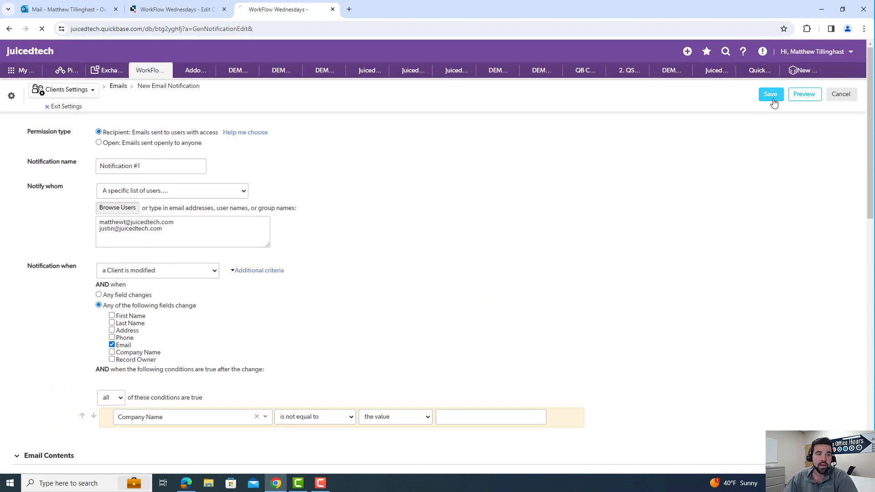
- Exit the table settings, replace the e-mail address in the Juiced Technologies client record, and save the record
{"action": "left_click", "coordinate": [65, 106]}
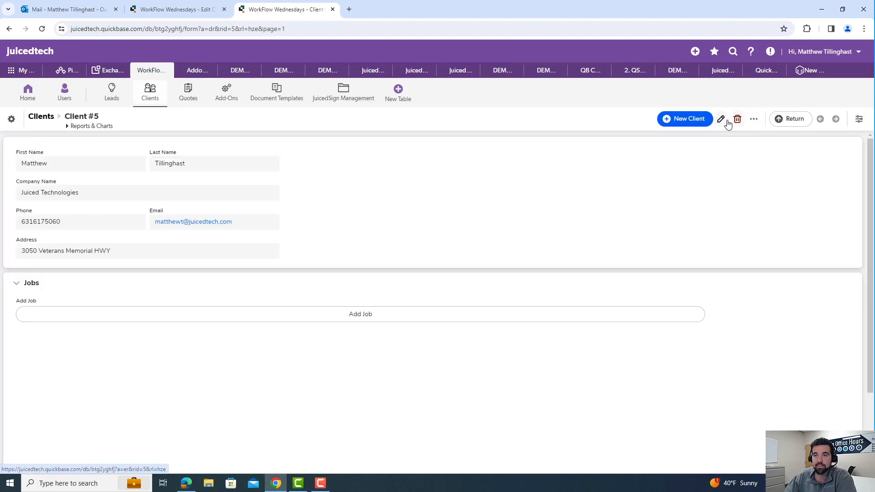
{"action": "left_click", "coordinate": [720, 120]}
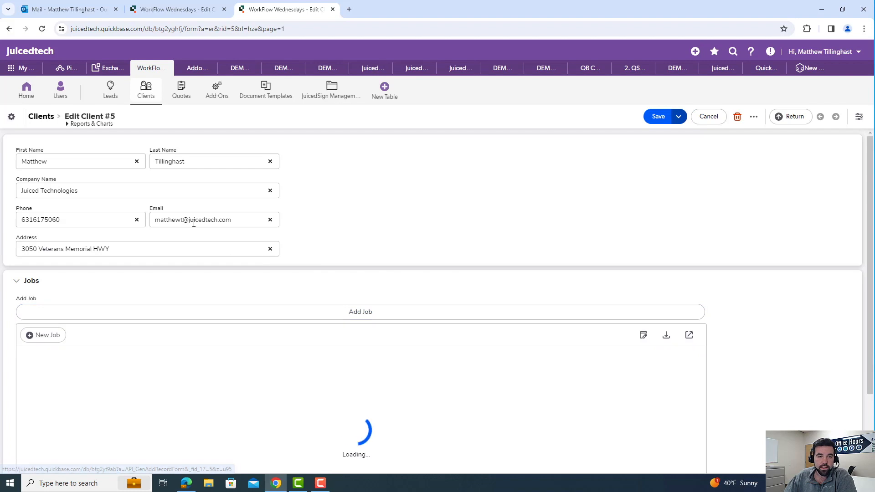
{"action": "left_click", "coordinate": [184, 220]}
{"action": "key", "text": "BackSpace"}
{"action": "key", "text": "BackSpace"}
{"action": "key", "text": "BackSpace"}
{"action": "key", "text": "BackSpace"}
{"action": "key", "text": "BackSpace"}
{"action": "key", "text": "BackSpace"}
{"action": "key", "text": "BackSpace"}
{"action": "key", "text": "BackSpace"}
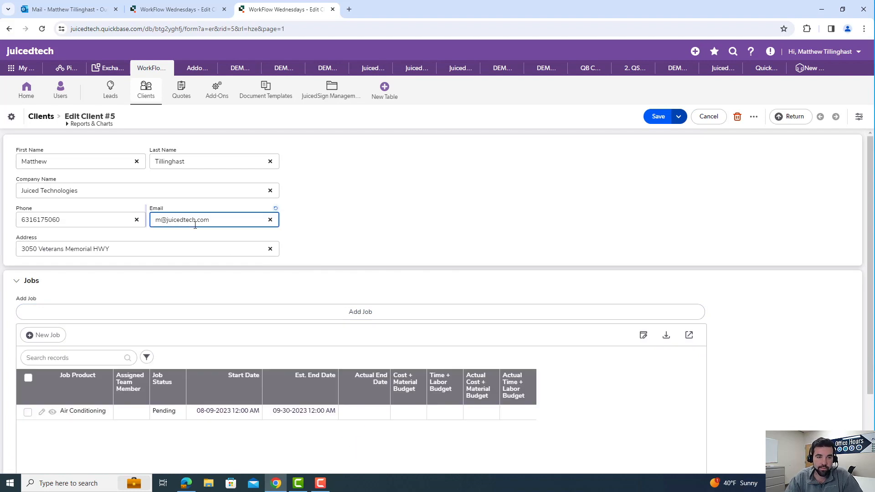
{"action": "type", "text": "justin"}
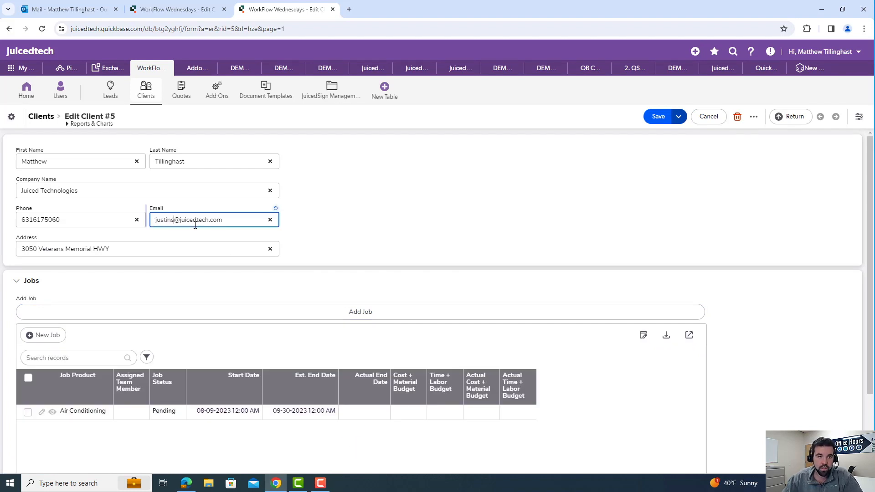
{"action": "left_click", "coordinate": [658, 117]}
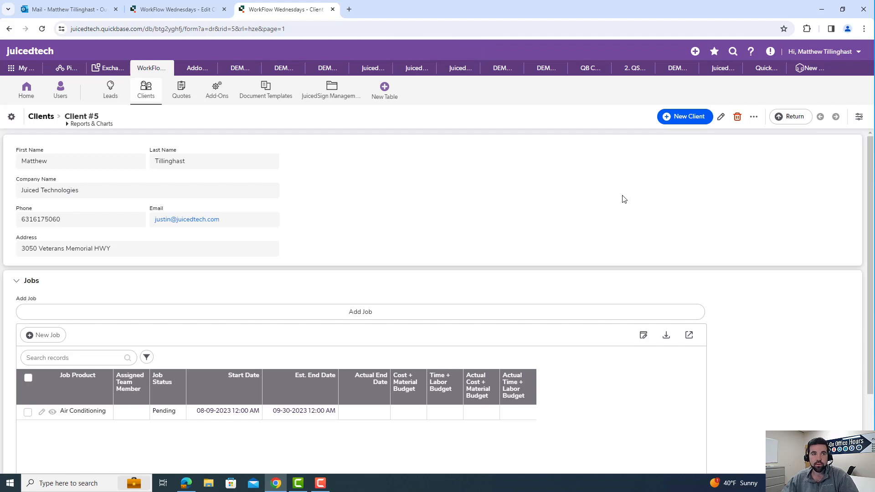
- Switch to the Outlook mailbox, open the WorkFlow Wednesdays notification e-mail and follow its link to see the record changes
{"action": "left_click", "coordinate": [64, 9]}
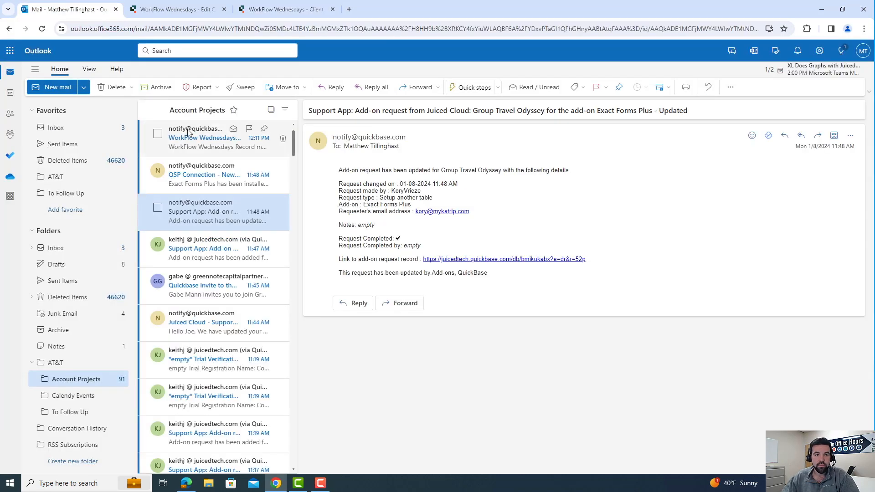
{"action": "left_click", "coordinate": [199, 145]}
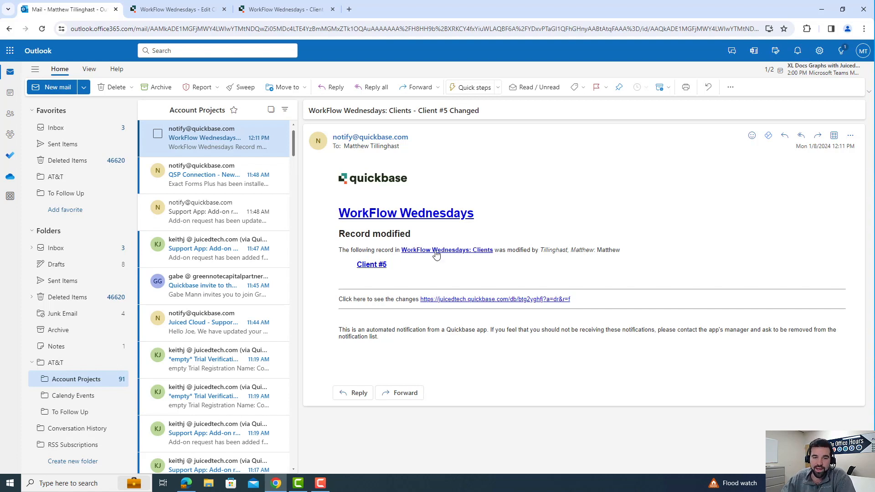
{"action": "left_click", "coordinate": [461, 300]}
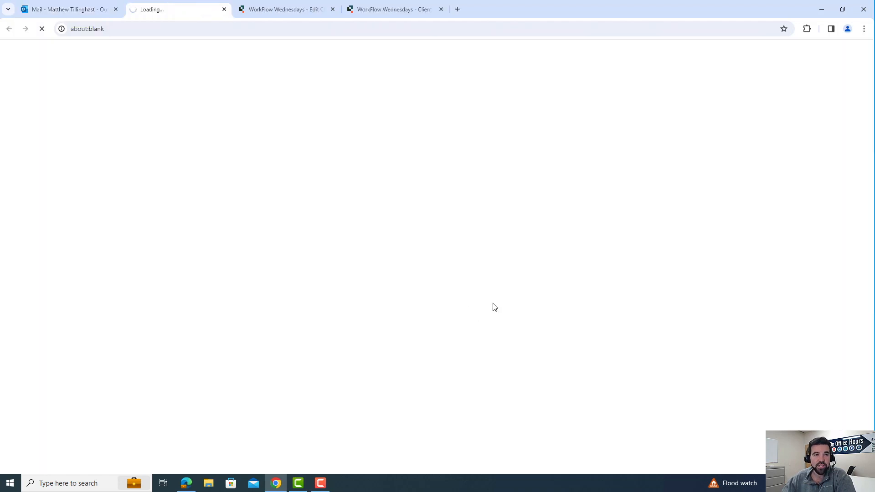